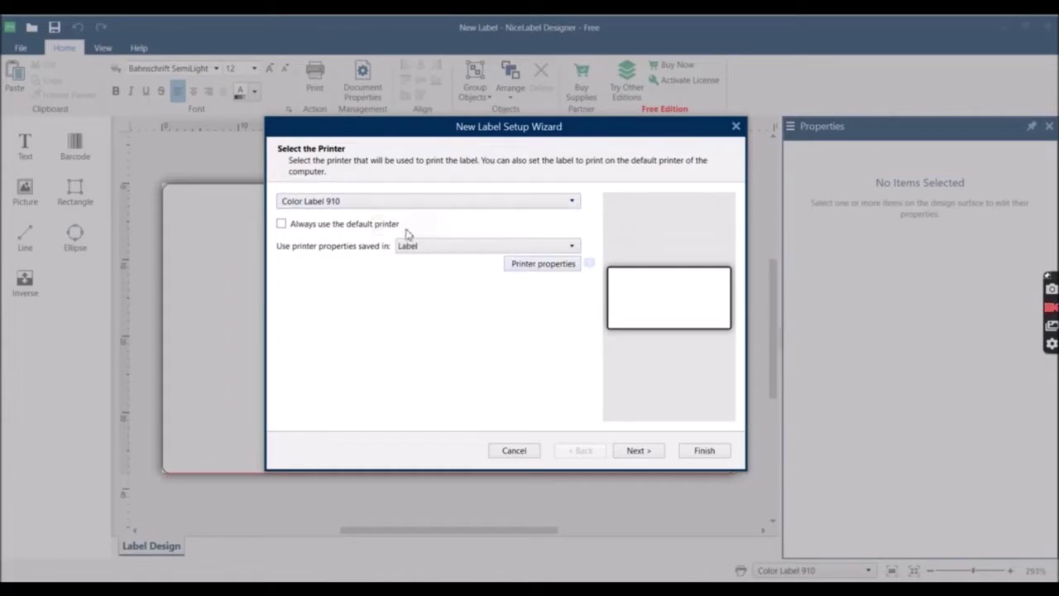
- Keep the printer properties saved in the label and open the Color Label 910 printer properties
{"action": "left_click", "coordinate": [473, 250]}
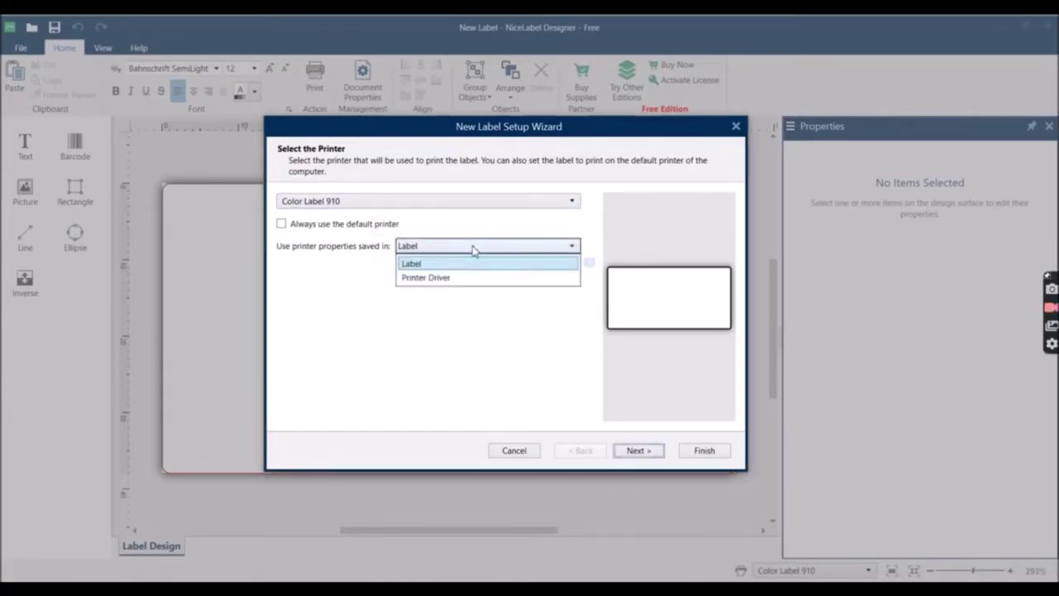
{"action": "left_click", "coordinate": [439, 264]}
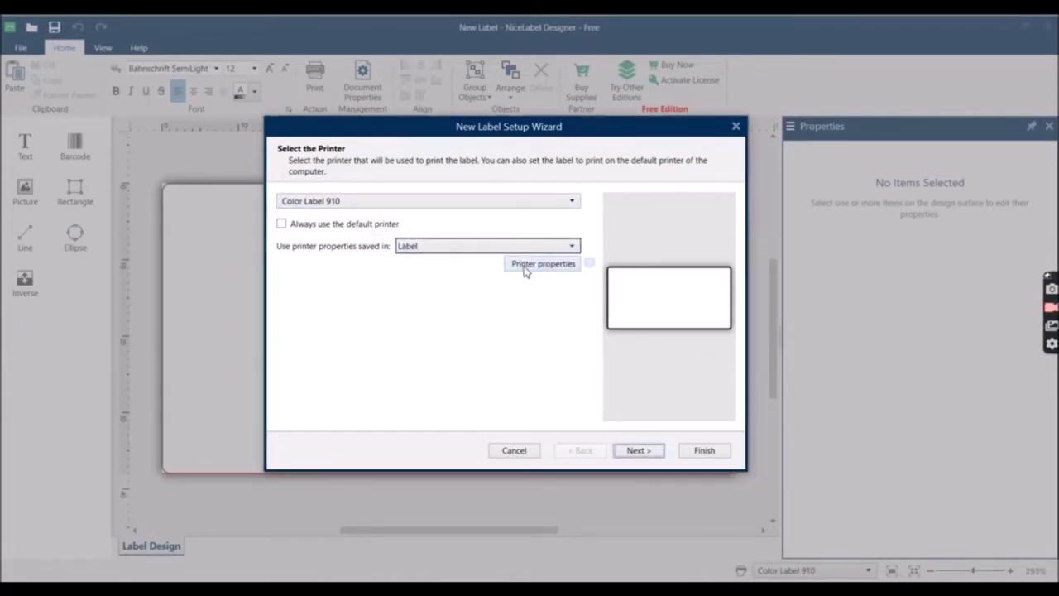
{"action": "left_click", "coordinate": [525, 267]}
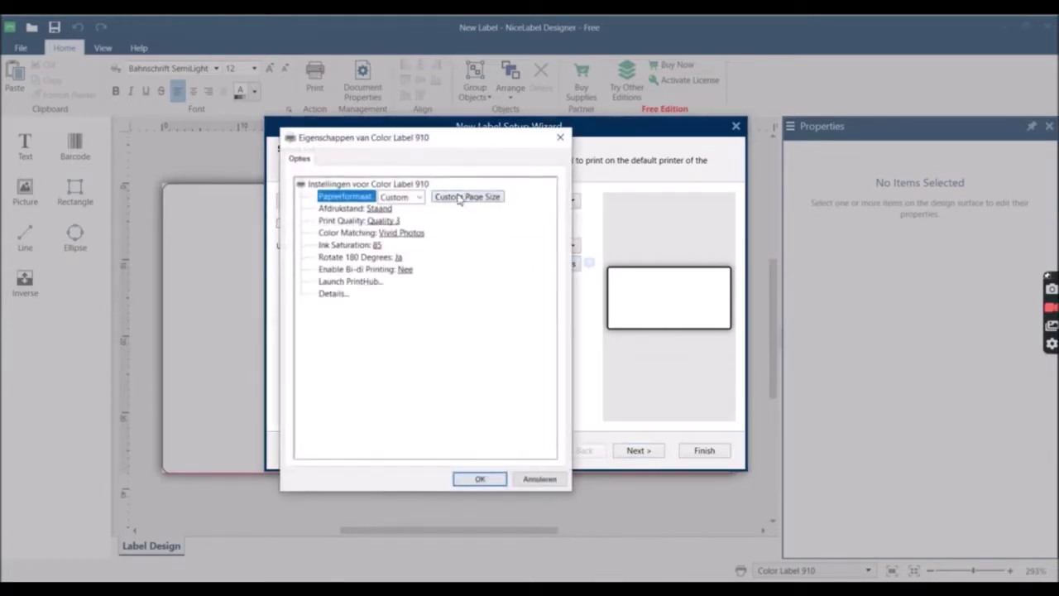
- Set the printer's custom page size to 76 mm wide and 39 mm high, and accept the printer properties
{"action": "left_click", "coordinate": [460, 197]}
{"action": "left_click_drag", "start_coordinate": [459, 164], "coordinate": [588, 190]}
{"action": "left_click", "coordinate": [520, 262]}
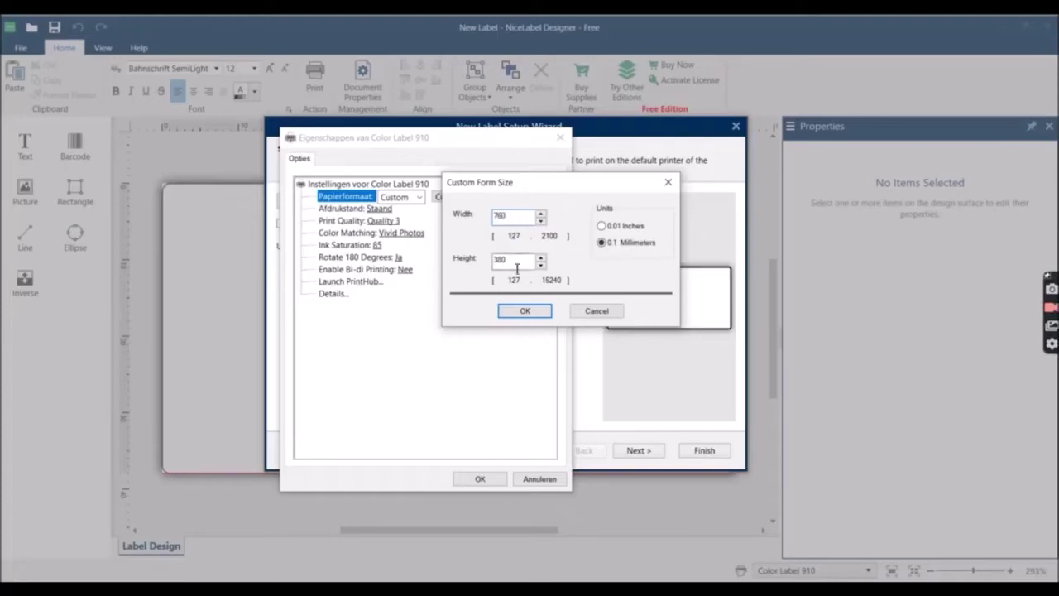
{"action": "type", "text": "3"}
{"action": "left_click", "coordinate": [525, 310]}
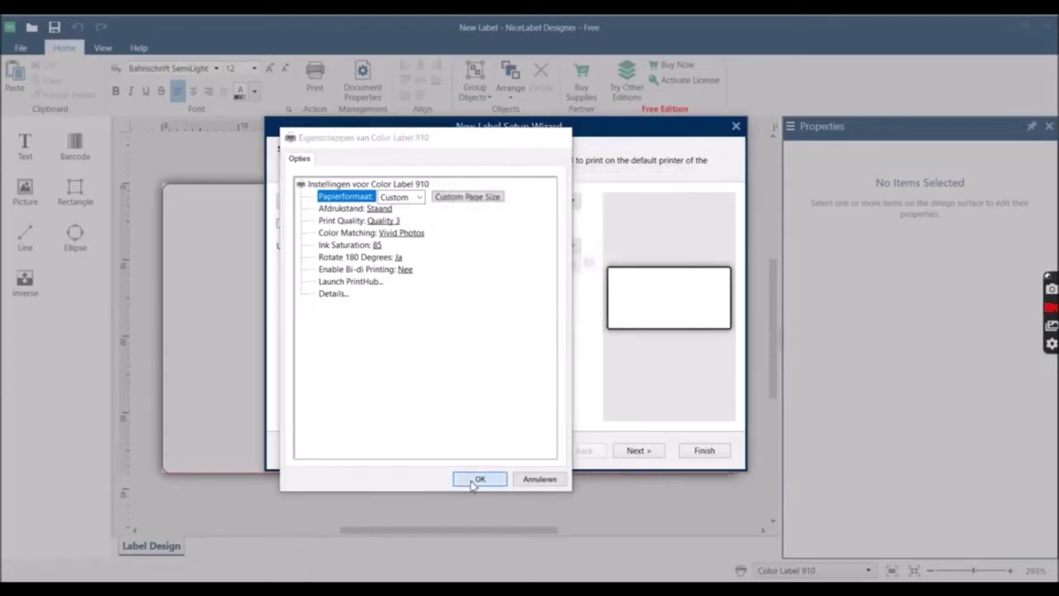
{"action": "left_click", "coordinate": [479, 480]}
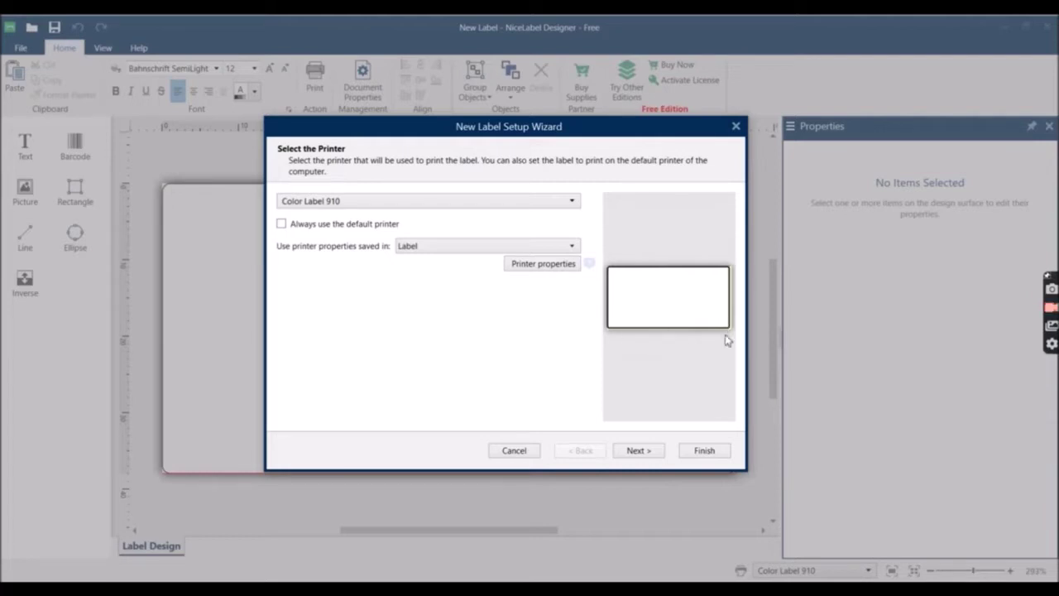
- Continue through the label setup with printing on a roll of labels and portrait orientation
{"action": "left_click", "coordinate": [635, 452]}
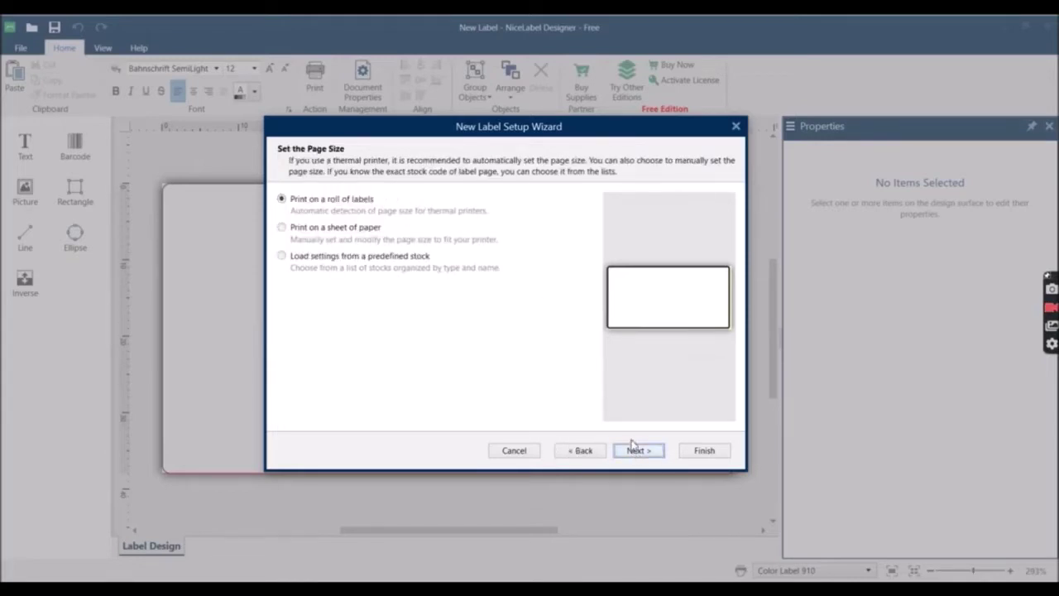
{"action": "left_click", "coordinate": [634, 450]}
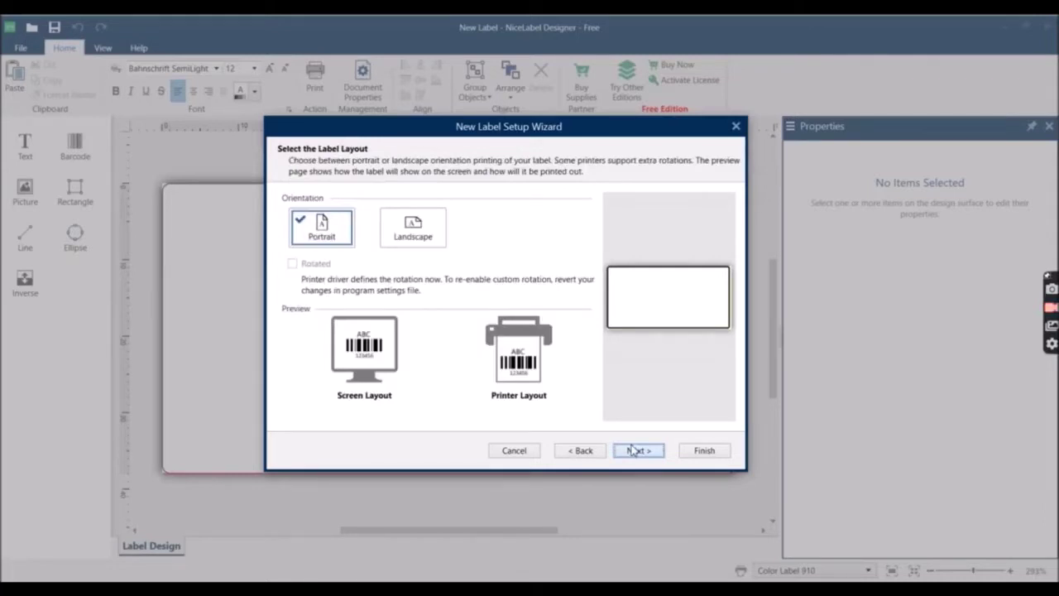
{"action": "left_click", "coordinate": [635, 451]}
- Set the label dimensions to 76 mm wide and 39 mm high
{"action": "left_click", "coordinate": [375, 239]}
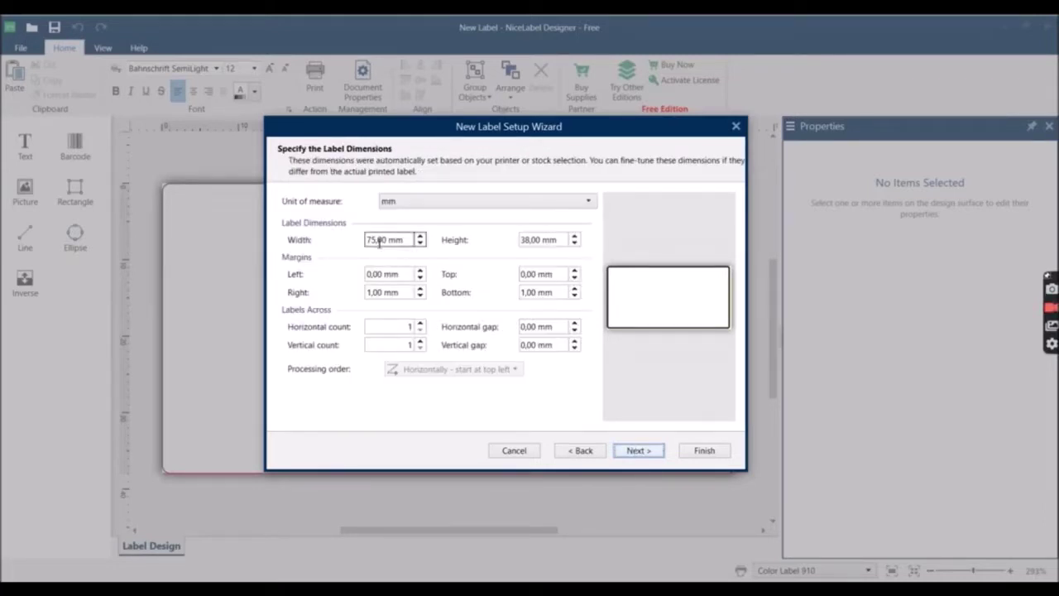
{"action": "double_click", "coordinate": [374, 239]}
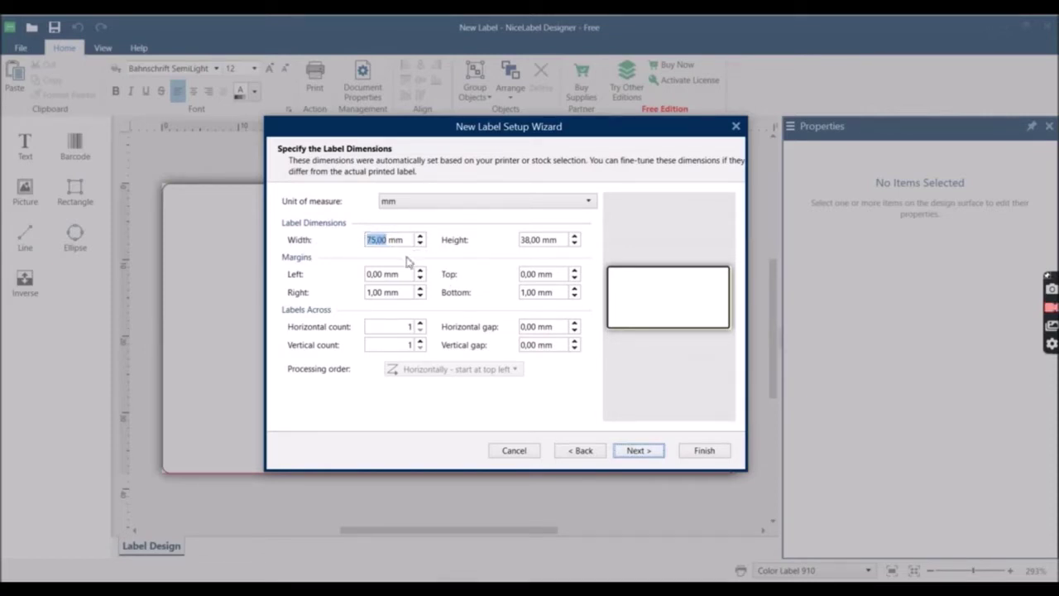
{"action": "type", "text": "7"}
{"action": "left_click", "coordinate": [551, 239]}
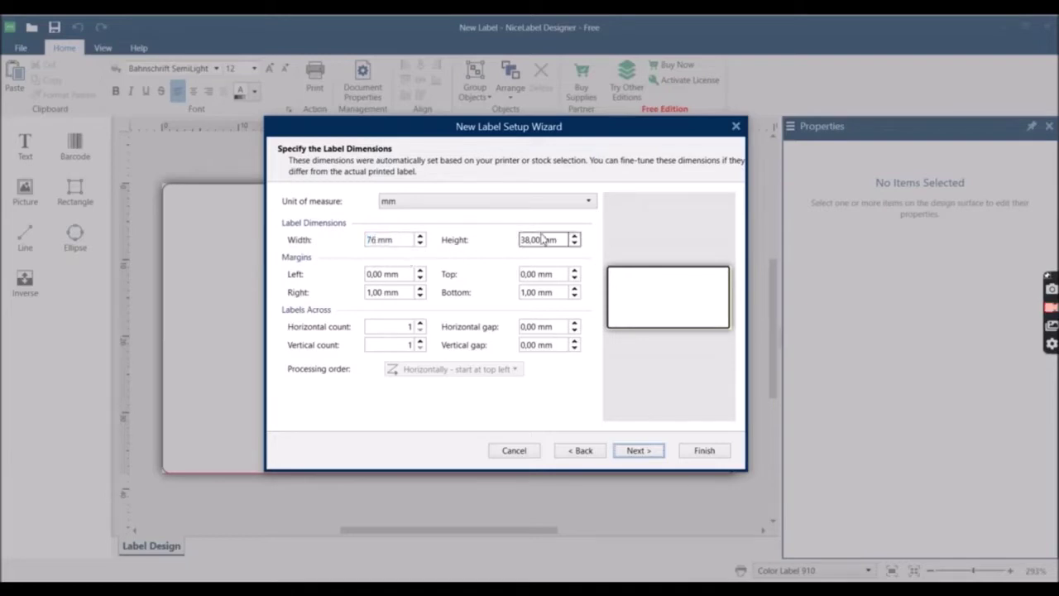
{"action": "double_click", "coordinate": [542, 239]}
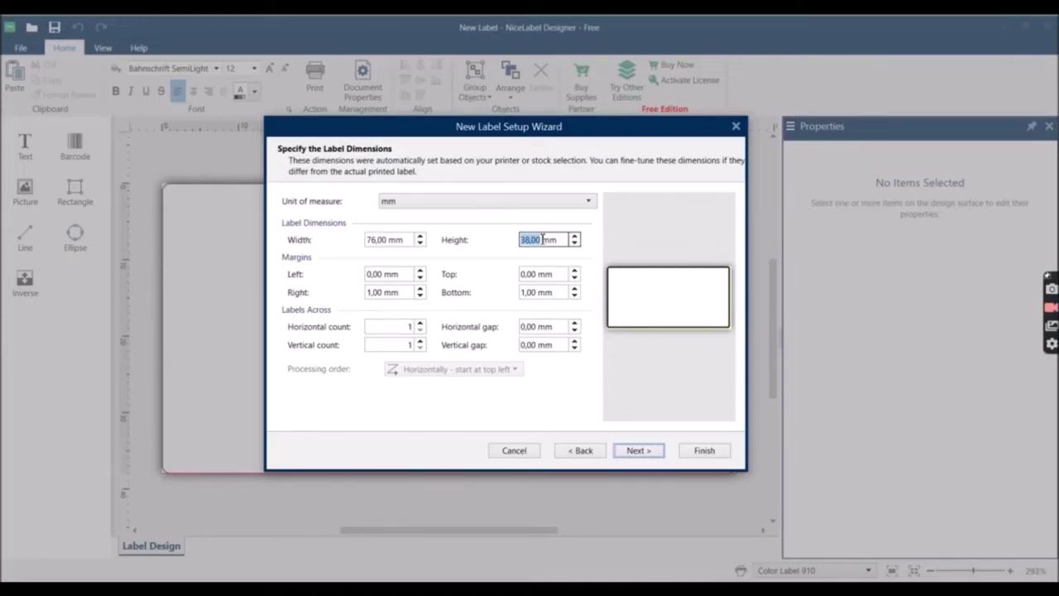
{"action": "type", "text": "39"}
- Set the right and bottom label margins to 0 mm and finish creating the label
{"action": "left_click", "coordinate": [392, 296]}
{"action": "double_click", "coordinate": [376, 295]}
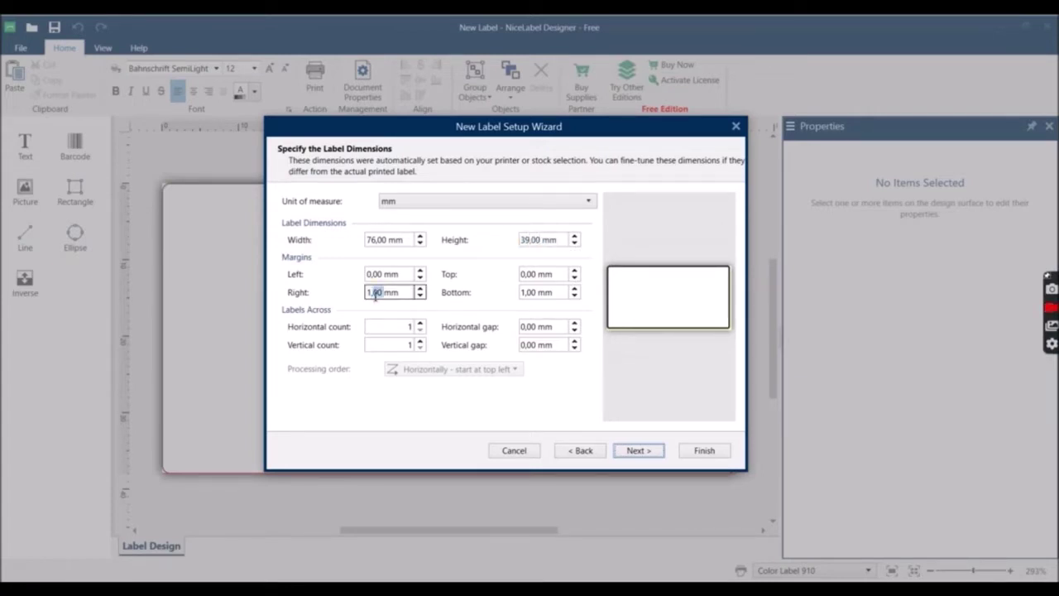
{"action": "key", "text": "BackSpace"}
{"action": "type", "text": "0"}
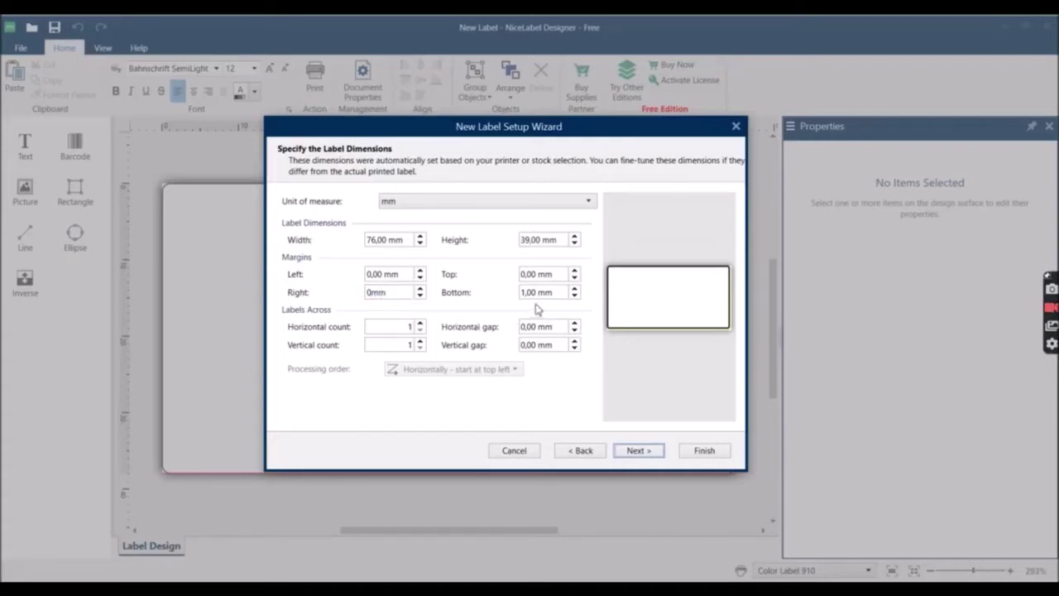
{"action": "left_click", "coordinate": [532, 294]}
{"action": "double_click", "coordinate": [532, 295]}
{"action": "type", "text": "0"}
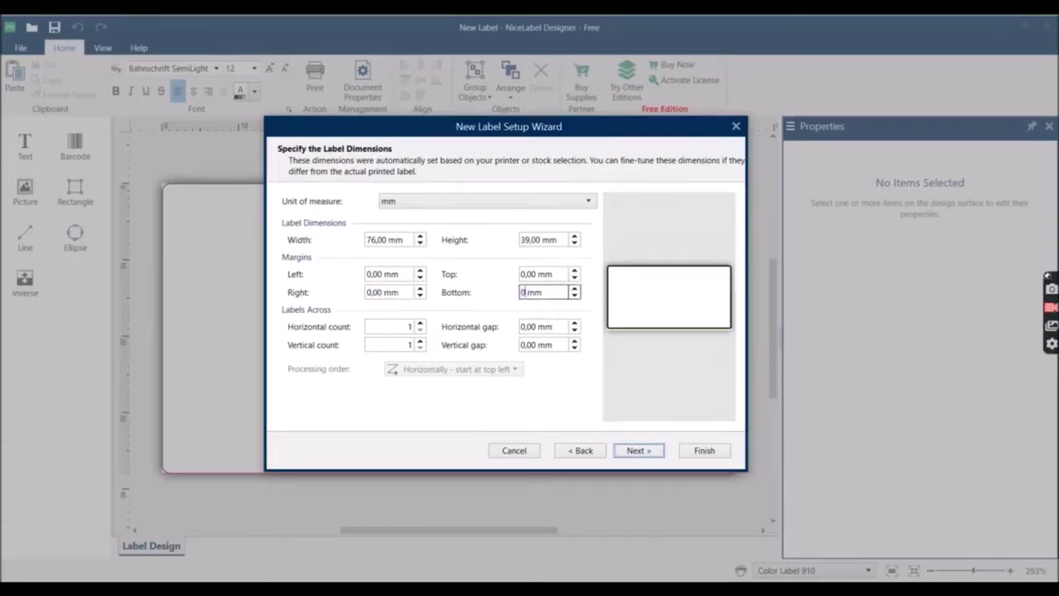
{"action": "left_click", "coordinate": [547, 279]}
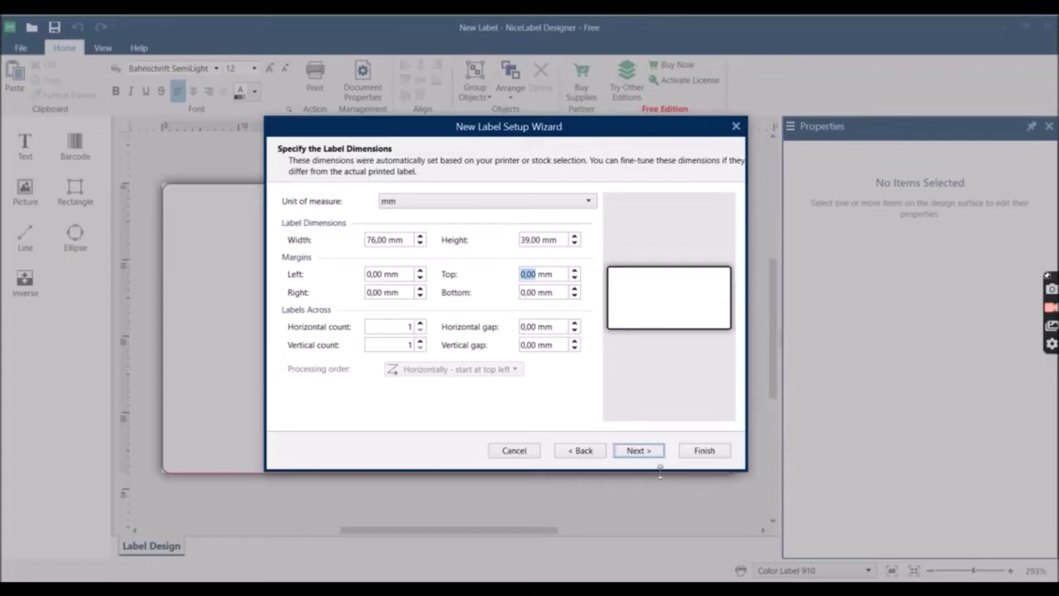
{"action": "left_click", "coordinate": [652, 456]}
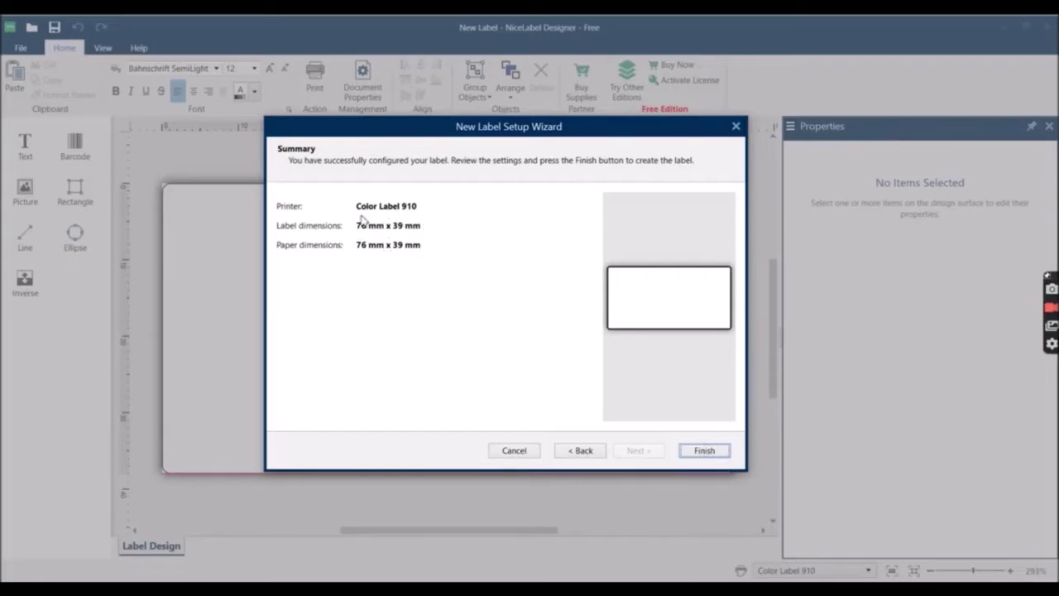
{"action": "left_click", "coordinate": [706, 452]}
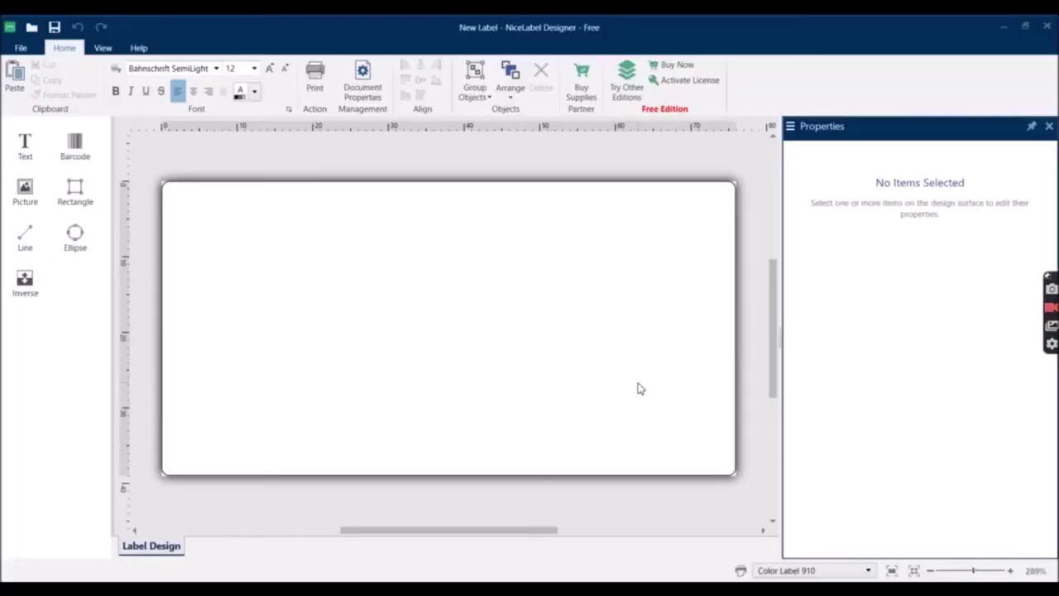
- Insert the picture img101.png on the label and move it to the label's upper-left corner
{"action": "left_click", "coordinate": [25, 192]}
{"action": "left_click", "coordinate": [187, 256]}
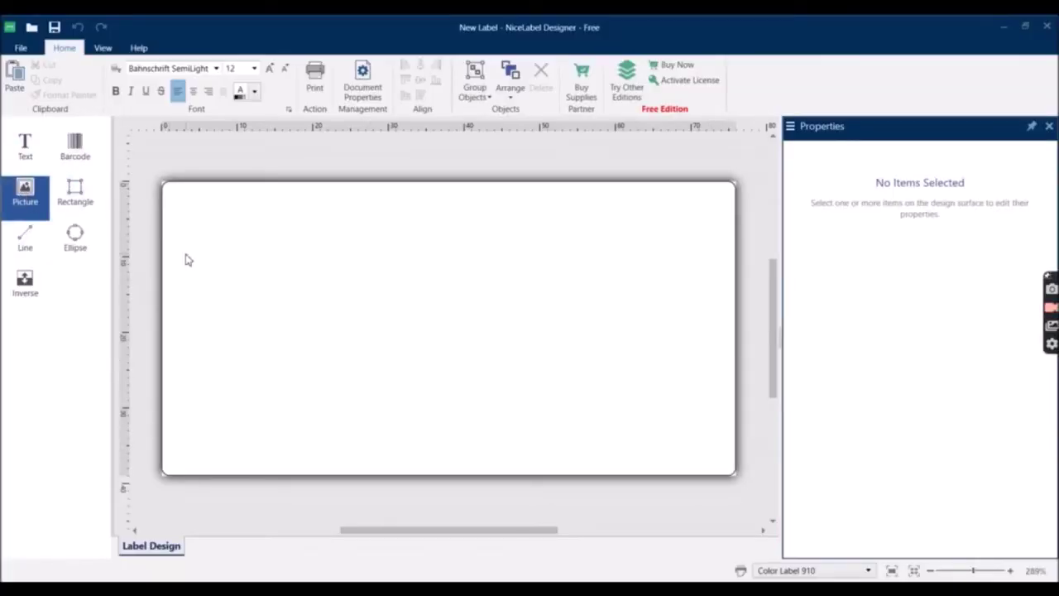
{"action": "double_click", "coordinate": [239, 149]}
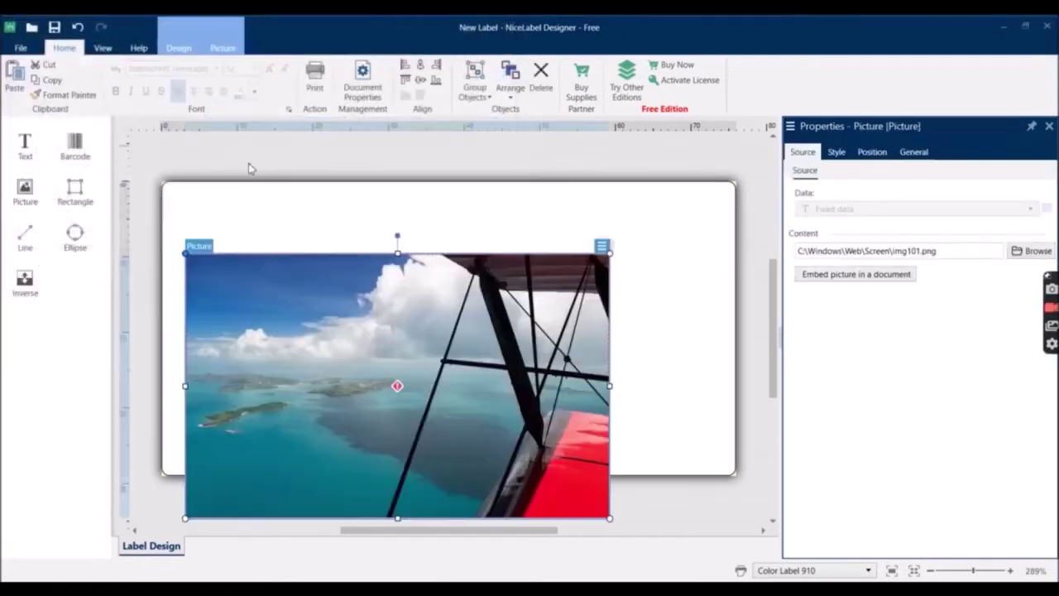
{"action": "left_click_drag", "start_coordinate": [492, 290], "coordinate": [470, 229]}
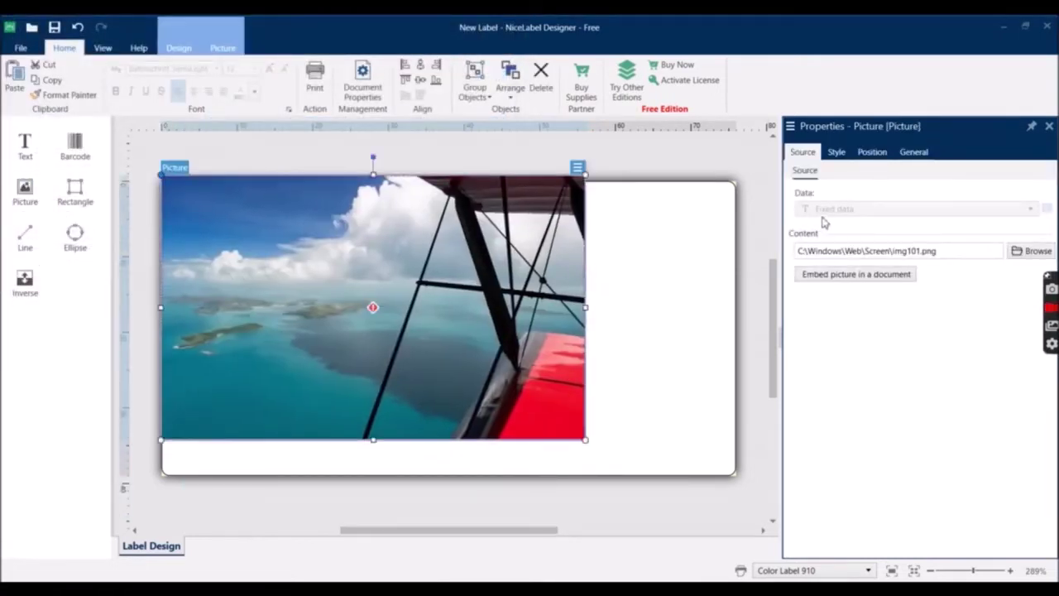
- Turn off Keep aspect ratio and stretch the picture to about 77.7 × 40.9 mm so it overlaps all label edges
{"action": "left_click", "coordinate": [863, 155]}
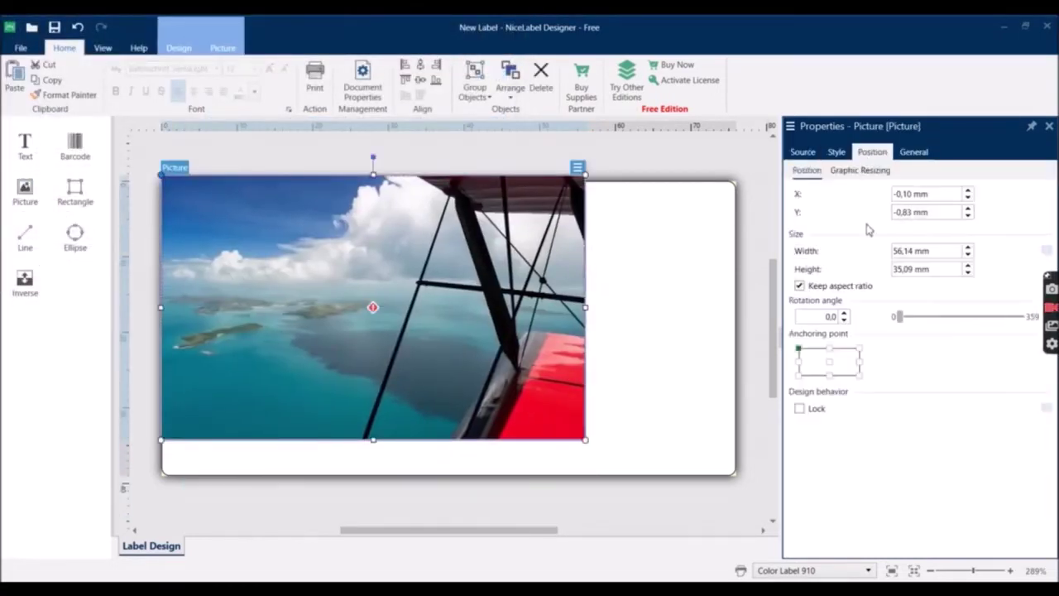
{"action": "left_click", "coordinate": [846, 287]}
{"action": "mouse_move", "coordinate": [456, 288]}
{"action": "left_mouse_down"}
{"action": "mouse_move", "coordinate": [453, 305]}
{"action": "mouse_move", "coordinate": [449, 286]}
{"action": "left_mouse_up"}
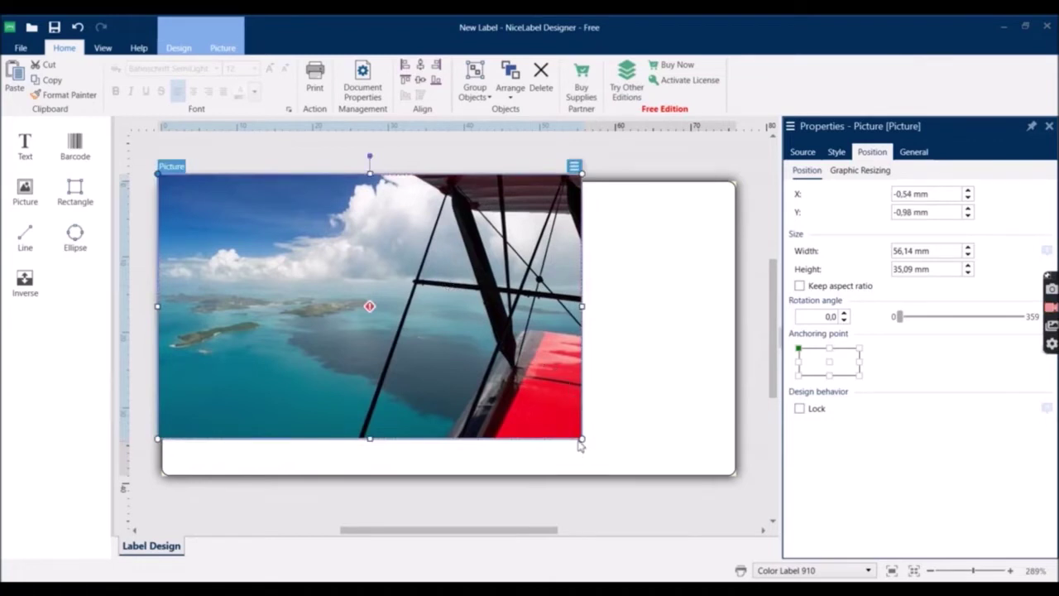
{"action": "left_click_drag", "start_coordinate": [583, 440], "coordinate": [747, 483]}
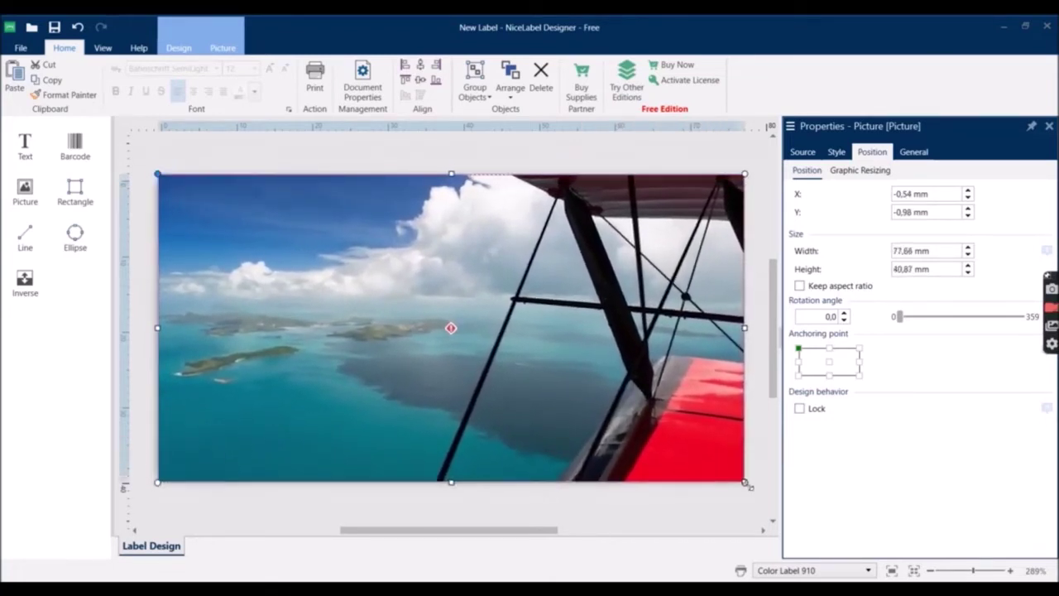
{"action": "left_click", "coordinate": [596, 504]}
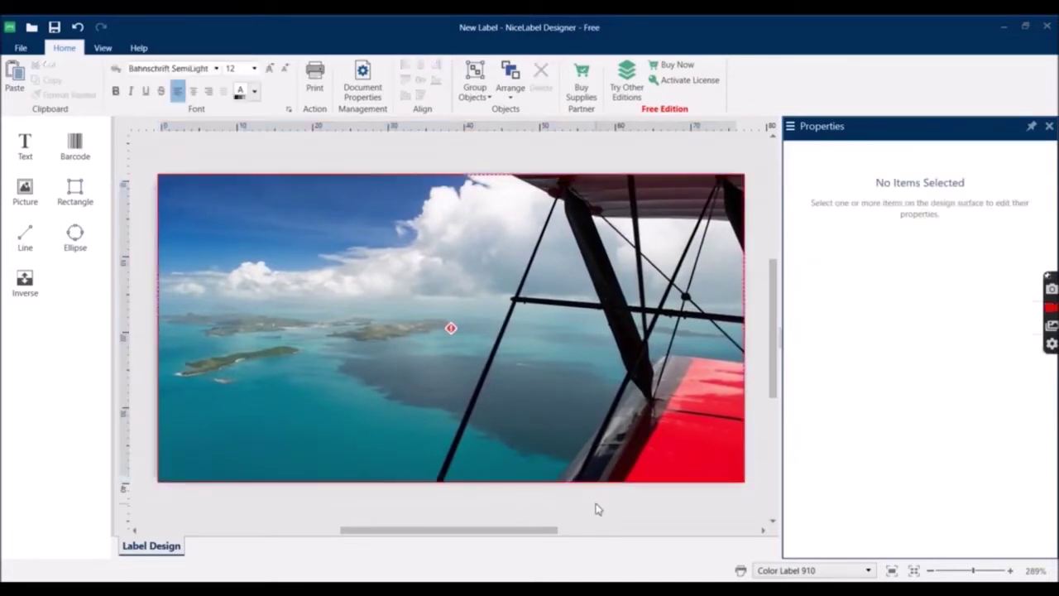
- Print 2 labels of the design on the Color Label 910
{"action": "left_click", "coordinate": [314, 84]}
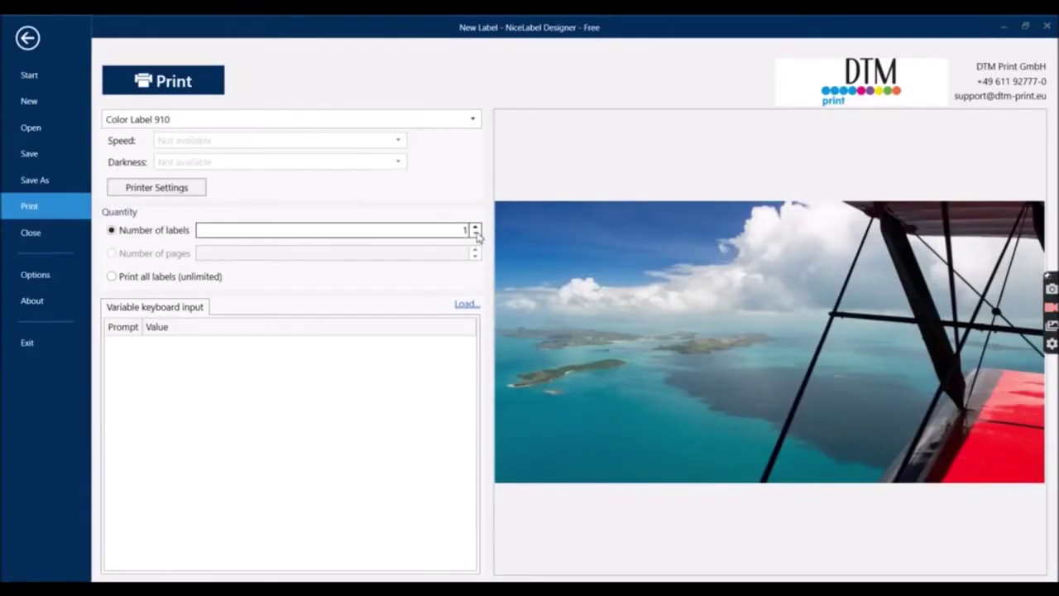
{"action": "left_click", "coordinate": [476, 228]}
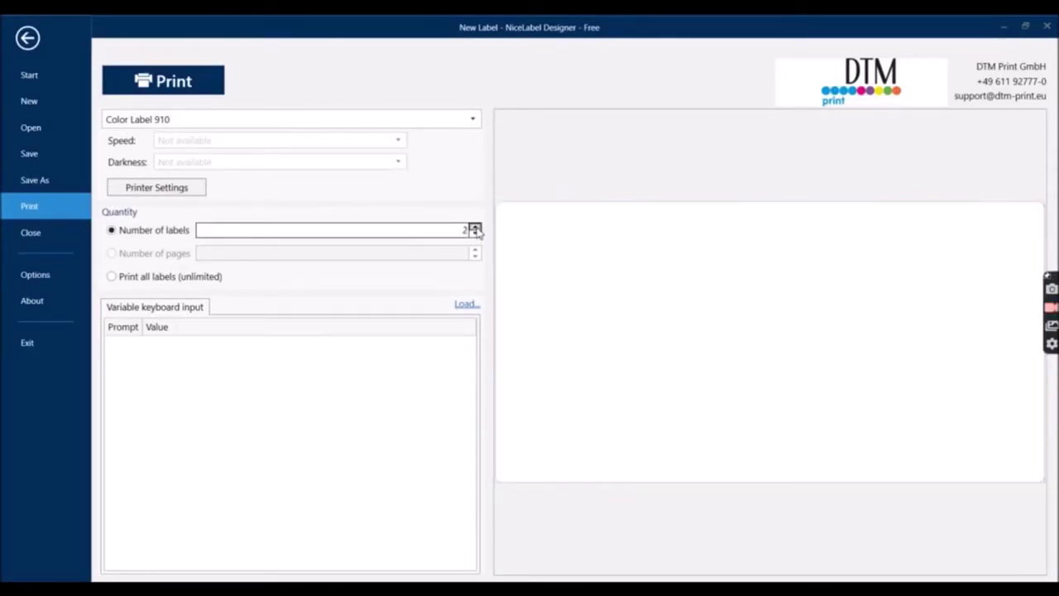
{"action": "left_click", "coordinate": [202, 85]}
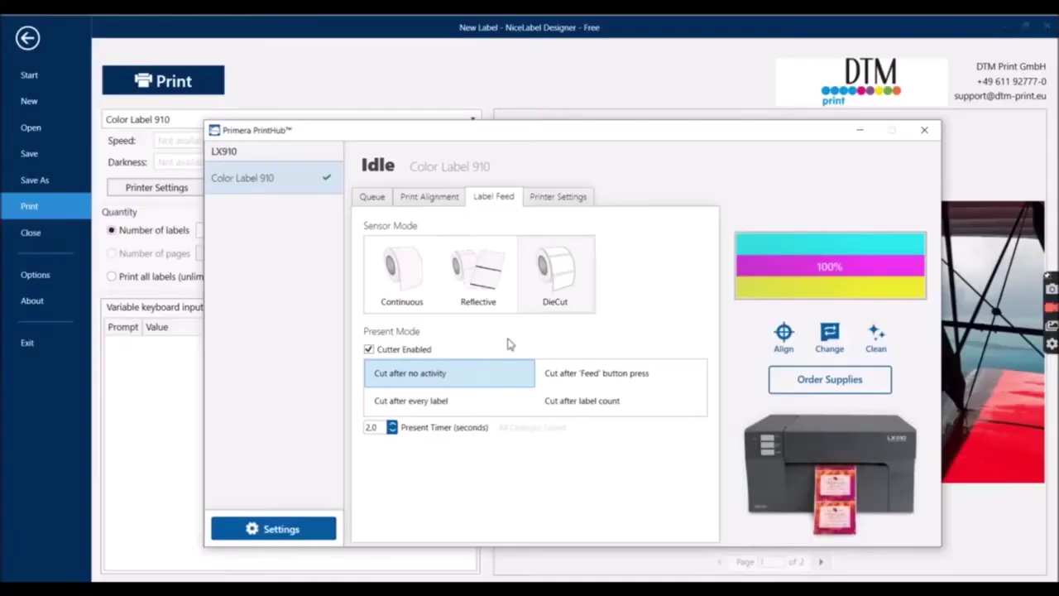
- Run a test alignment from PrintHub's print alignment settings and check the top-of-form setting and the queue
{"action": "left_click", "coordinate": [441, 200]}
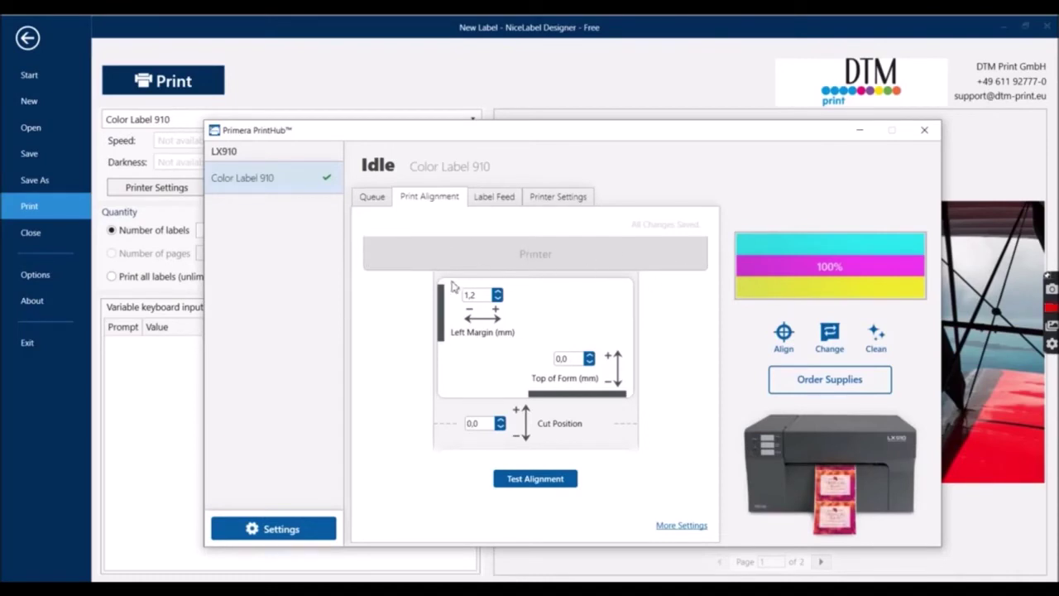
{"action": "left_click", "coordinate": [535, 479]}
{"action": "left_click", "coordinate": [572, 358]}
{"action": "left_click", "coordinate": [377, 198]}
- Leave PrintHub for the label's print page and send the two-label job again
{"action": "left_click", "coordinate": [373, 62]}
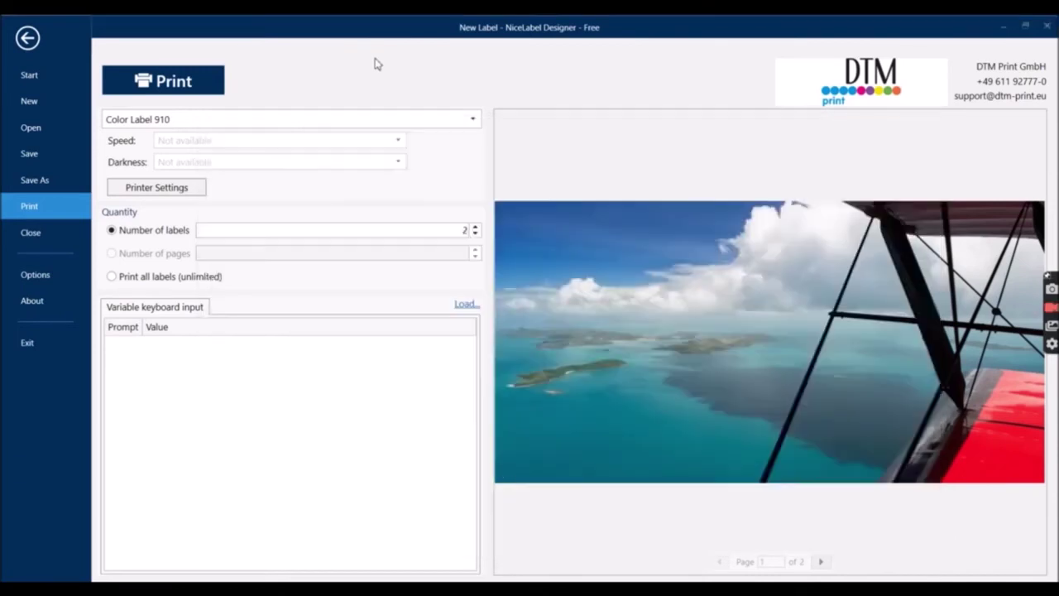
{"action": "left_click", "coordinate": [197, 97]}
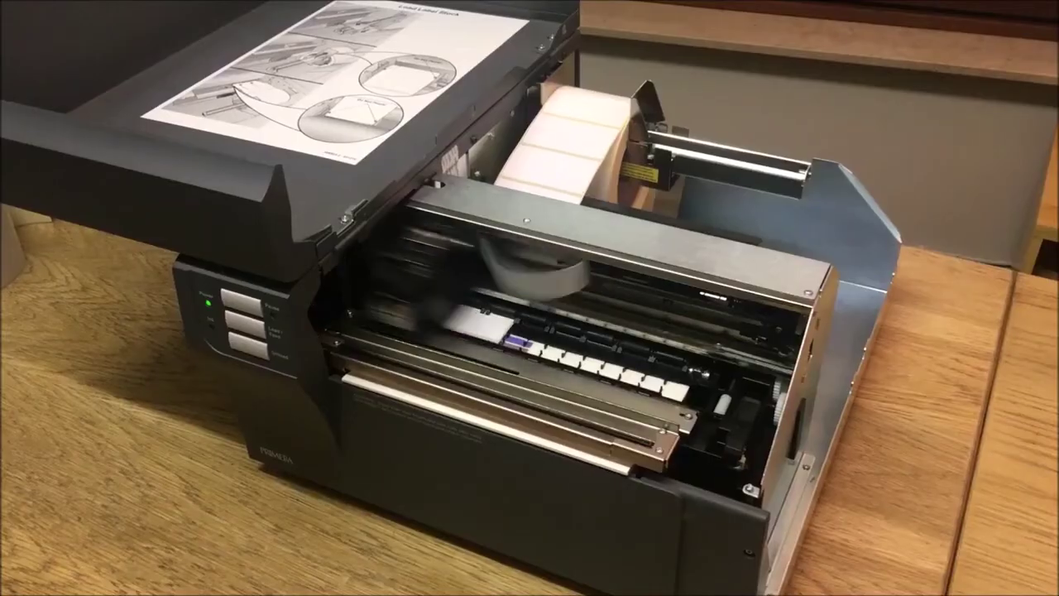